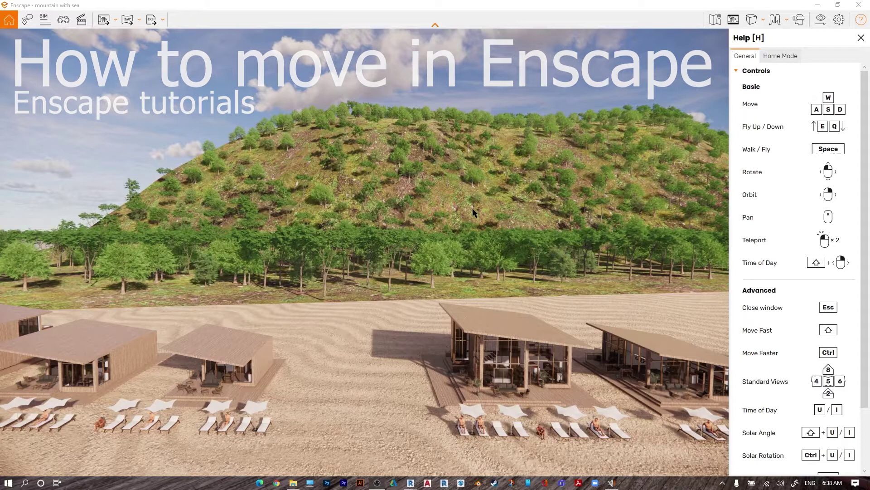
Turn the camera toward the mountain and move forward over the beach houses to the forest edge
drag(473, 208, 470, 284)
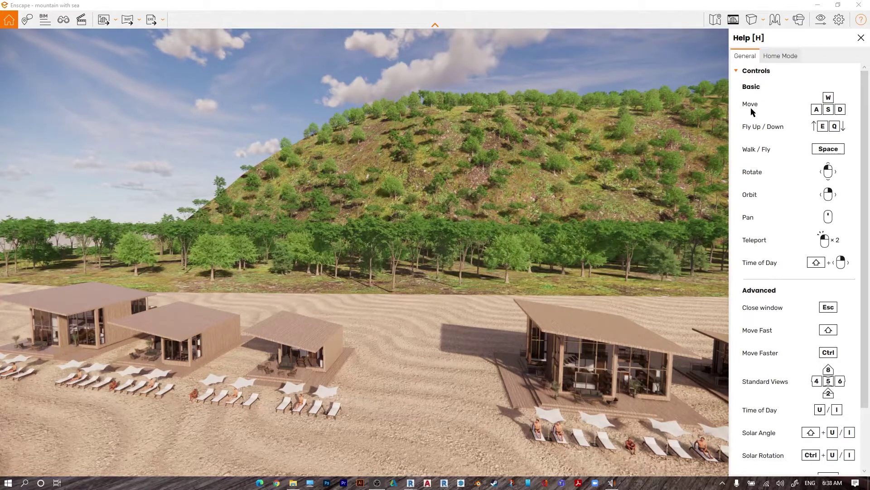
drag(503, 237, 584, 214)
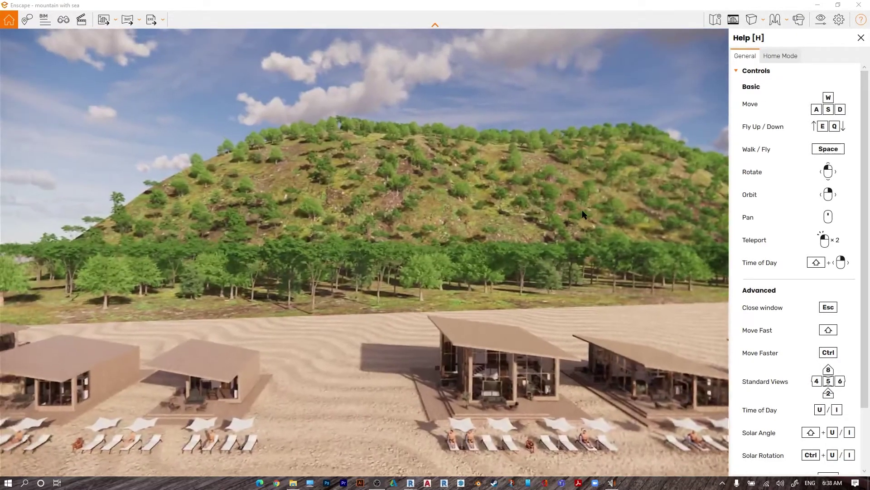
key(w)
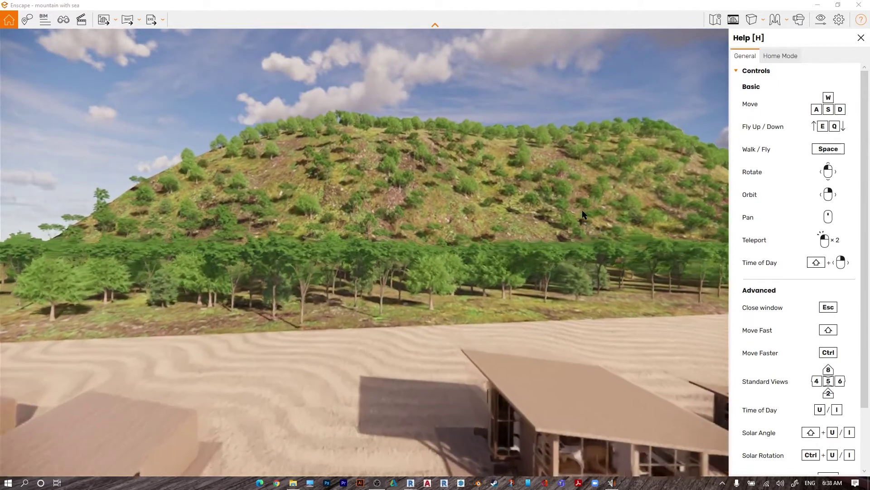
key(w)
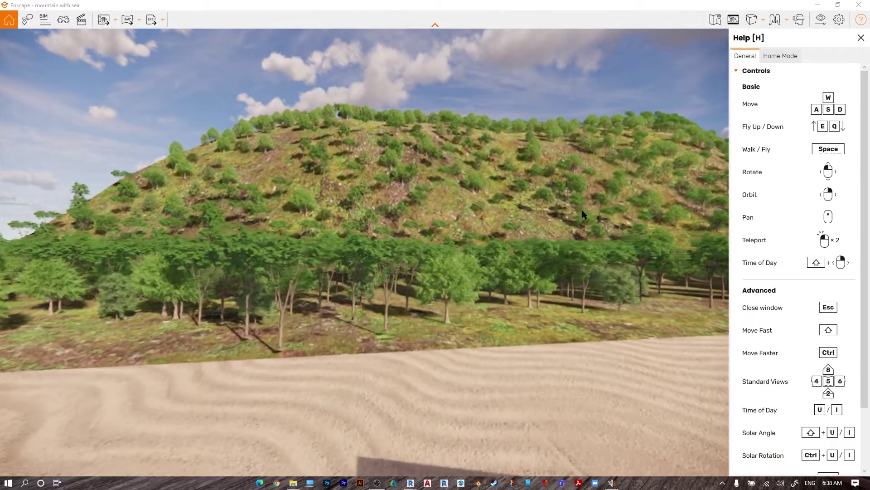
key(w)
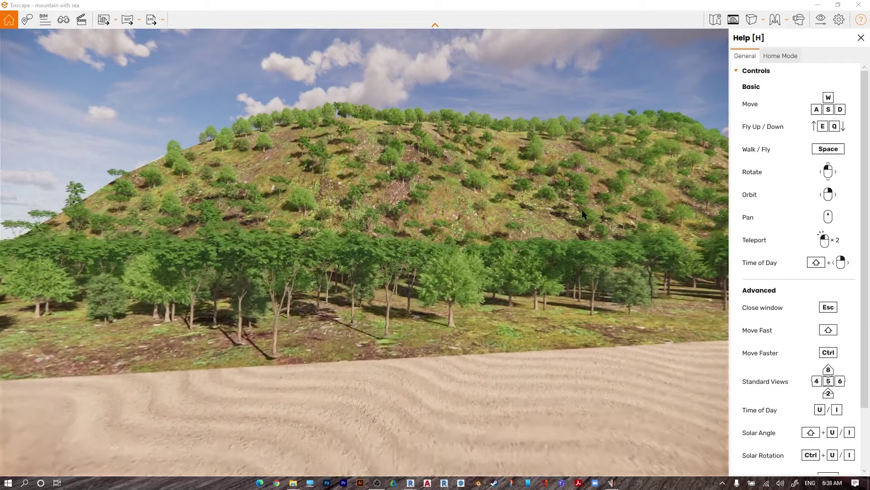
Move the camera backward from the forest edge until it is out over the sea
key(s)
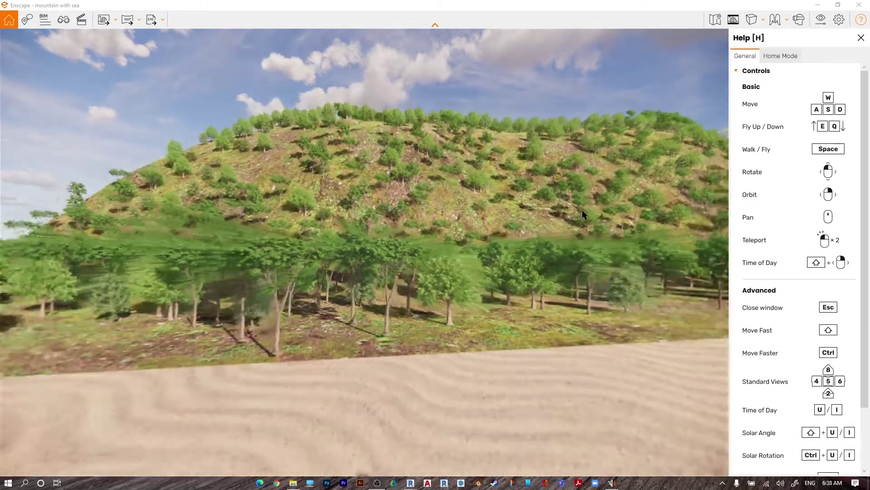
key(s)
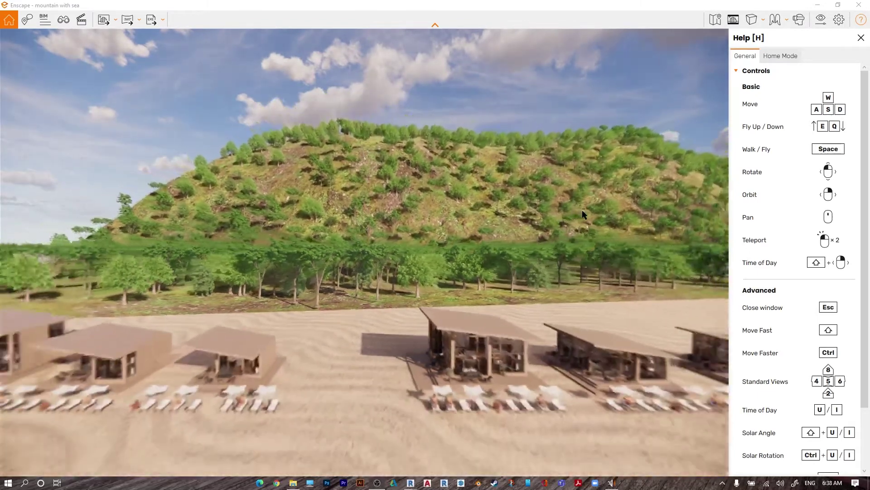
key(s)
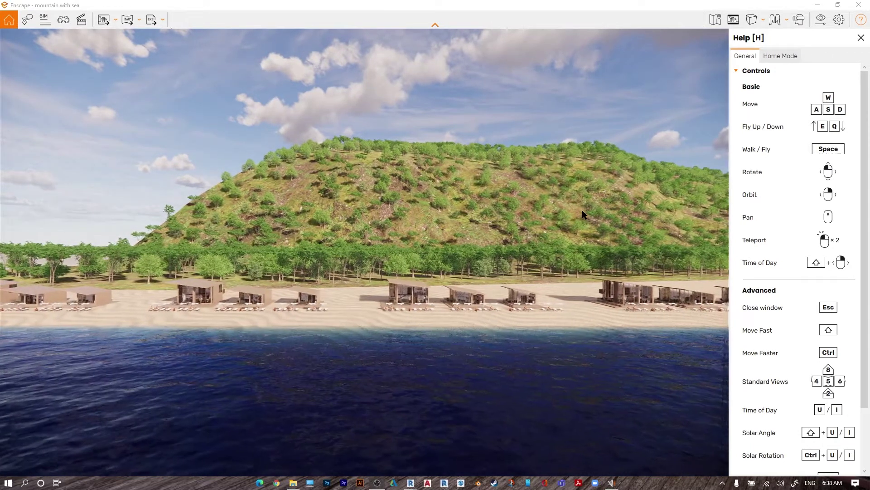
Move the camera sideways to the right and back left, and fly it up and down above the sea
key(d)
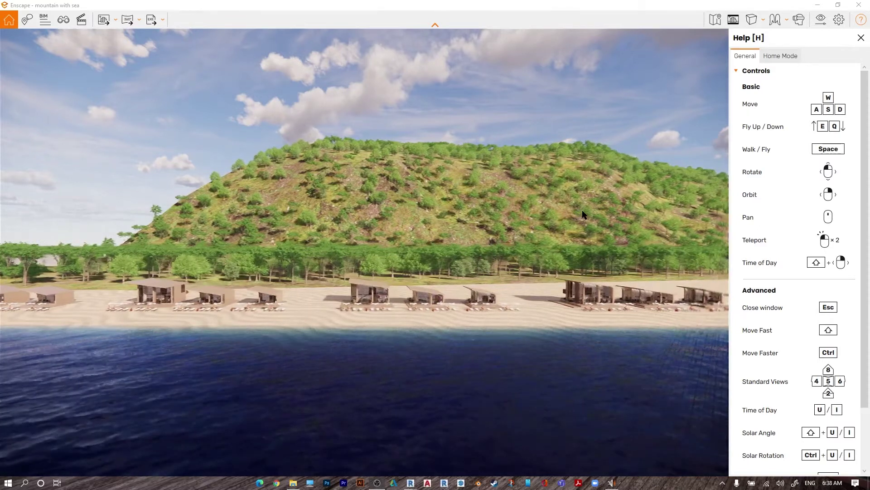
key(a)
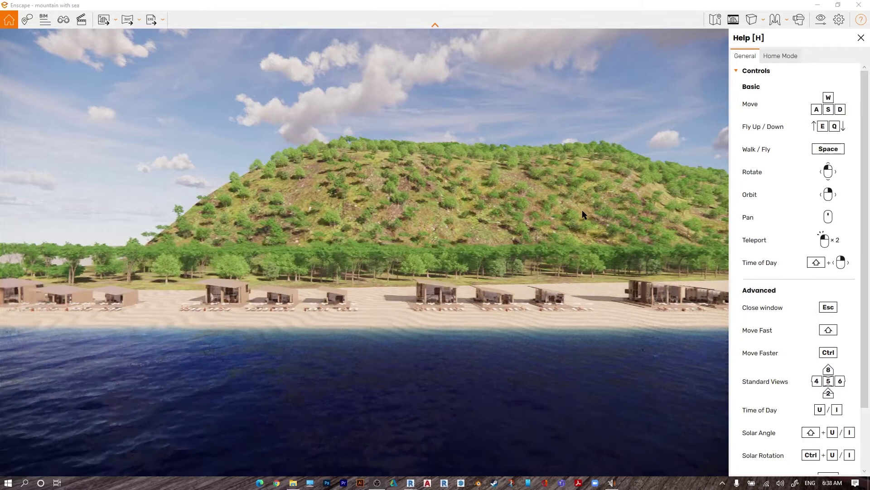
key(e)
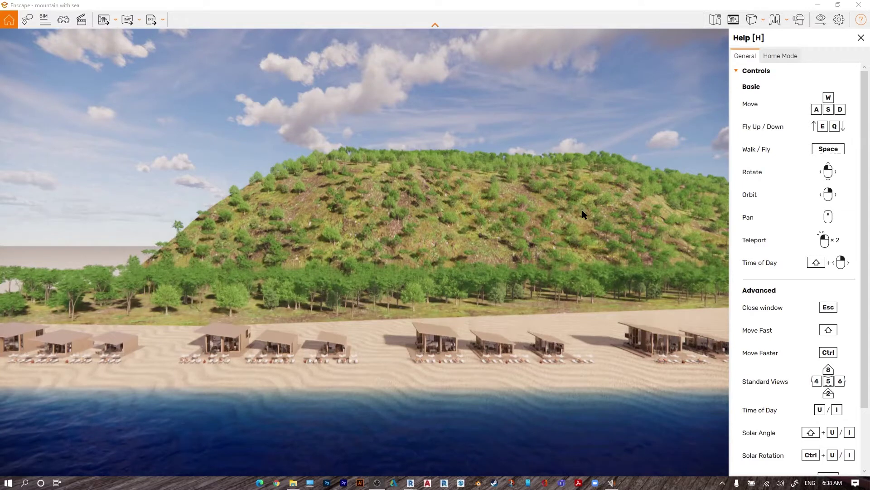
key(q)
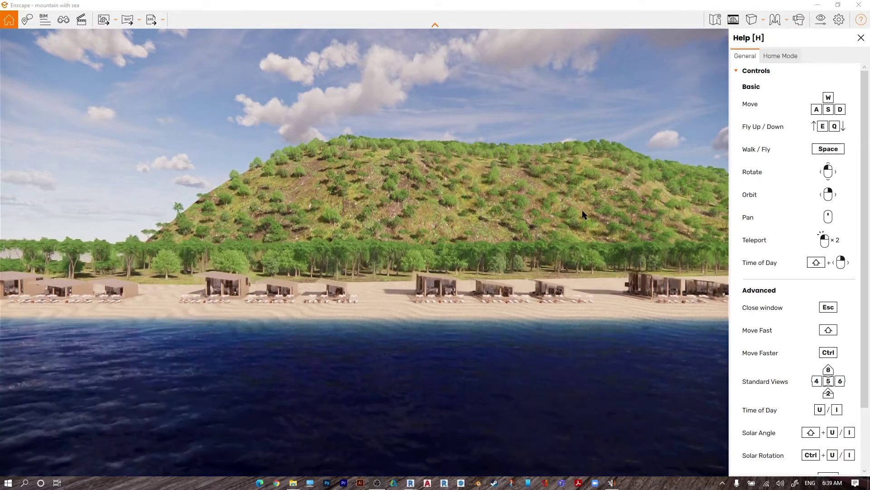
Move forward toward the beach houses, and rotate and orbit the camera around the shoreline and mountain
key(w)
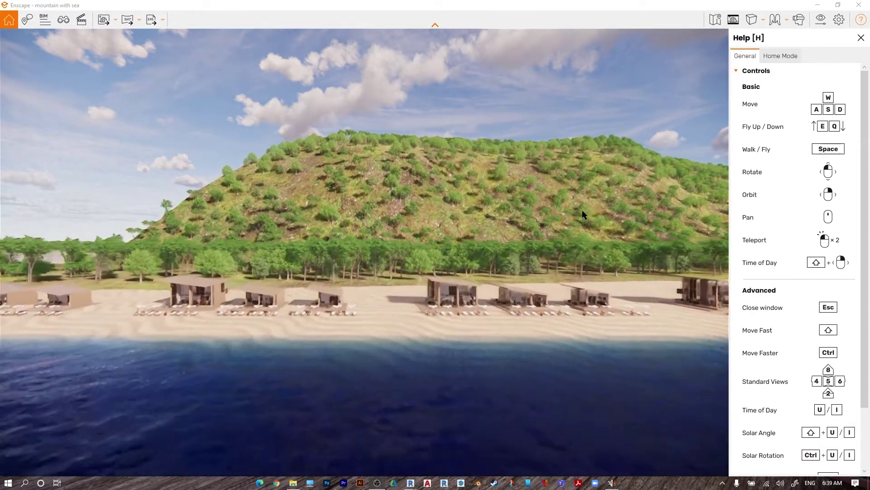
key(w)
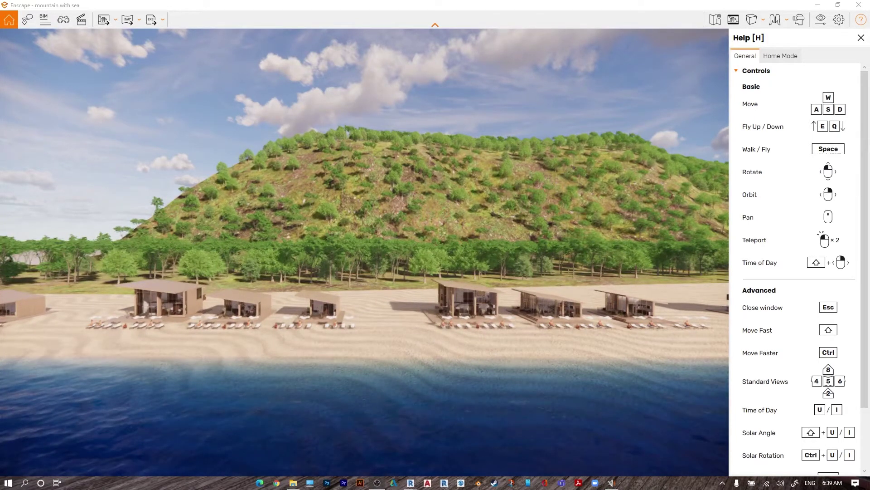
drag(364, 252, 521, 252)
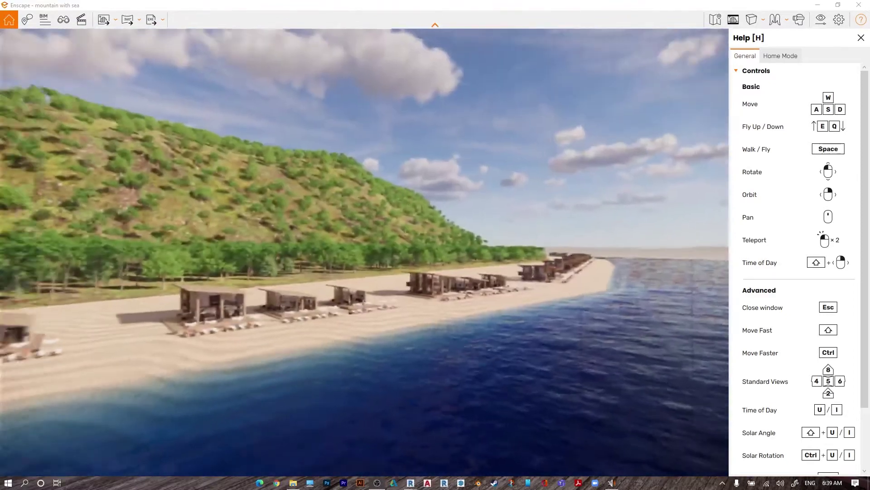
drag(475, 228, 295, 285)
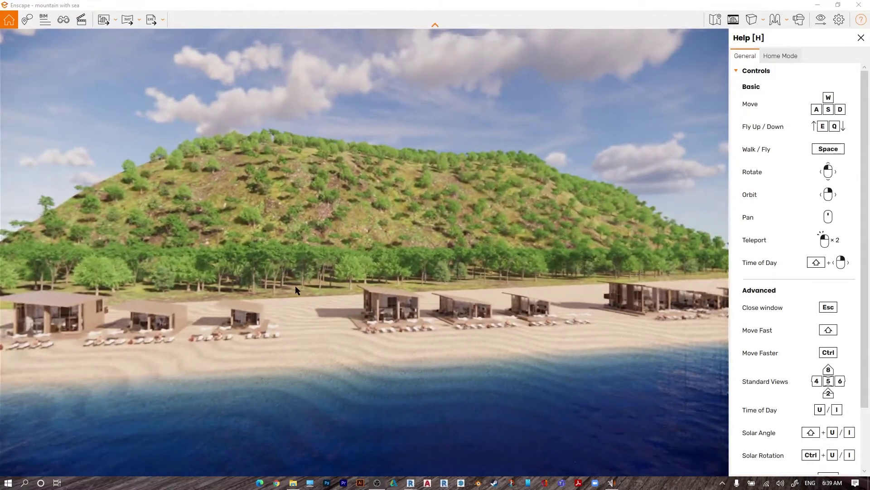
right_drag(297, 286, 390, 285)
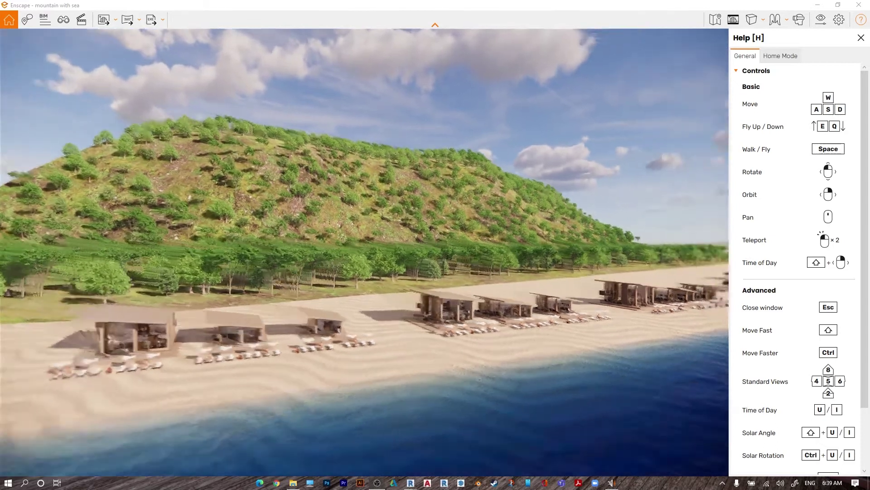
drag(367, 287, 303, 285)
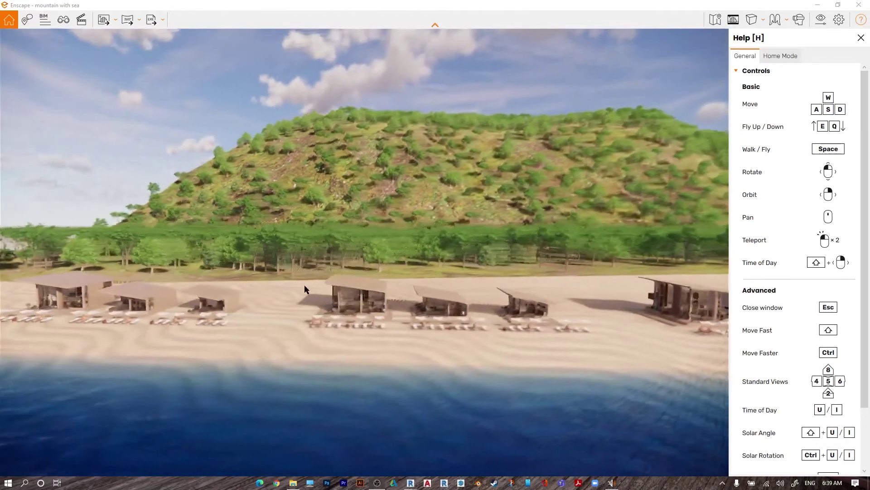
Bring the camera closer to the beach houses and pull it back out toward the water
key(w)
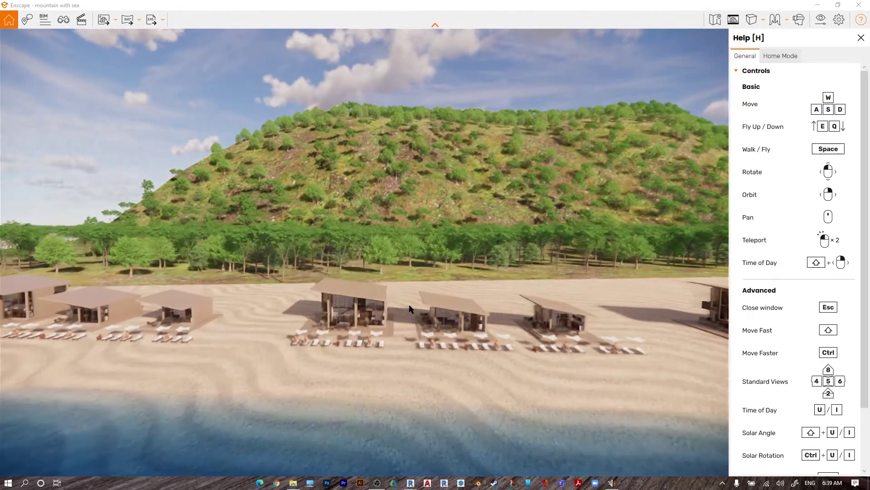
scroll(409, 308, up, 3)
scroll(408, 302, up, 3)
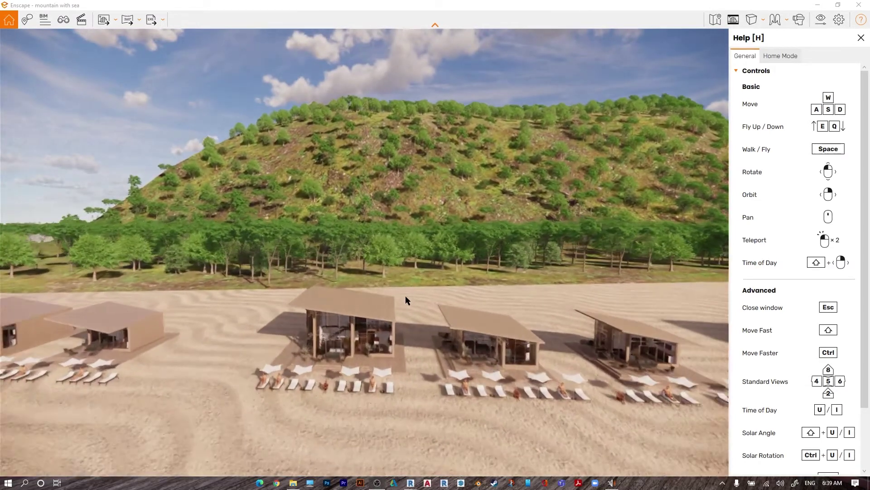
scroll(406, 299, down, 5)
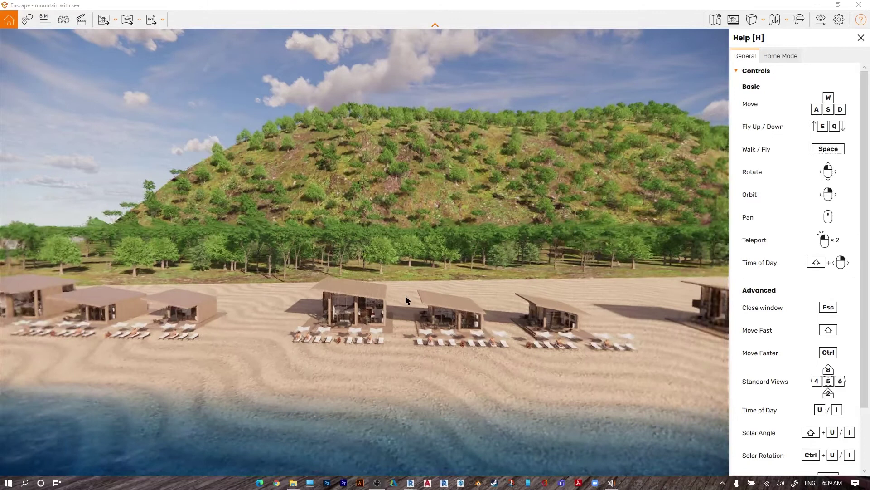
Turn along the coast, teleport to the far end of the beach, and fly up above the houses there
drag(406, 296, 508, 275)
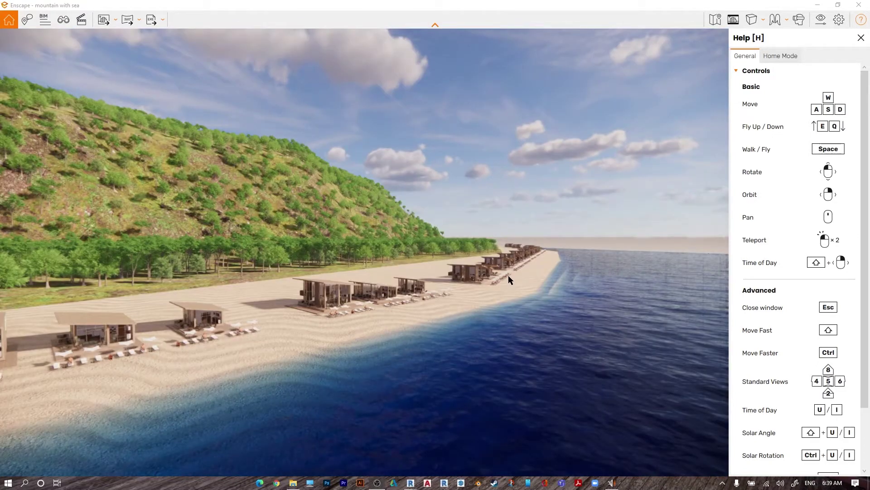
double_click(545, 257)
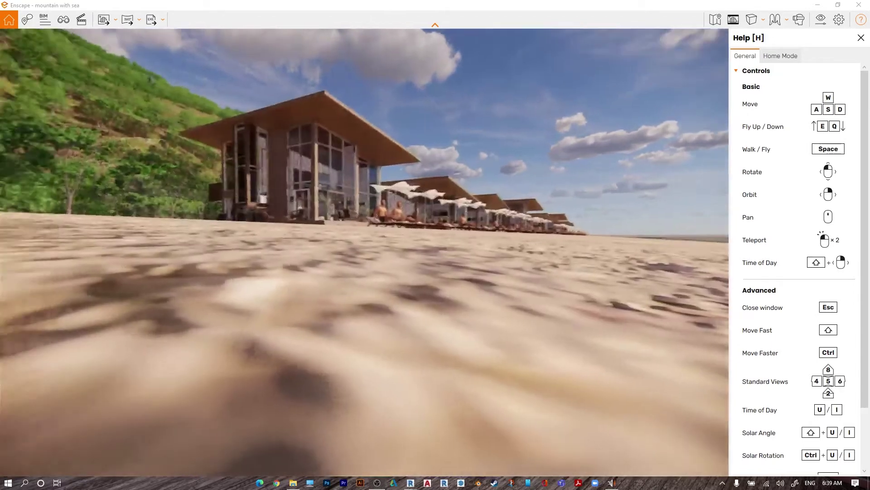
drag(544, 257, 481, 253)
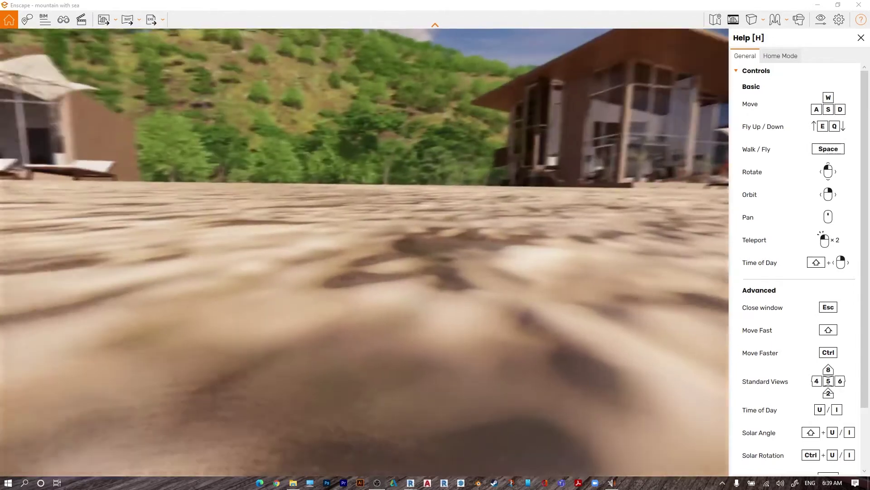
key(e)
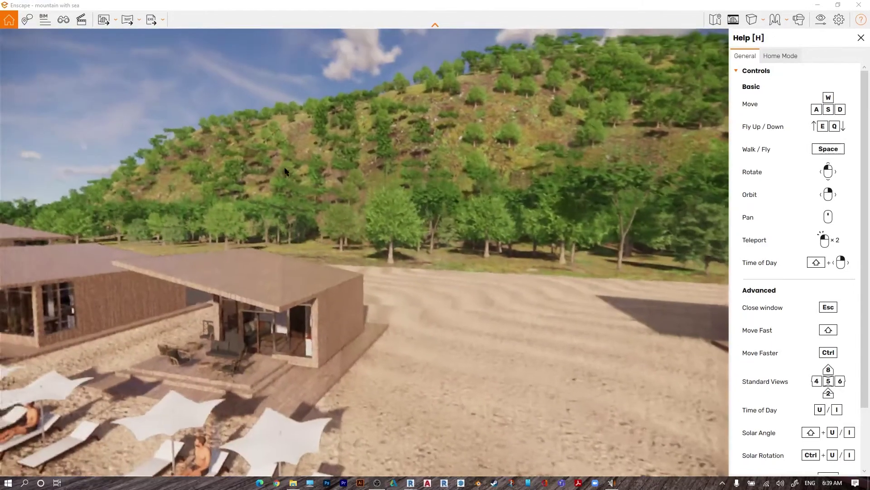
Teleport onto the mountainside and back down to the beach, ending with an elevated view from the sea
double_click(301, 130)
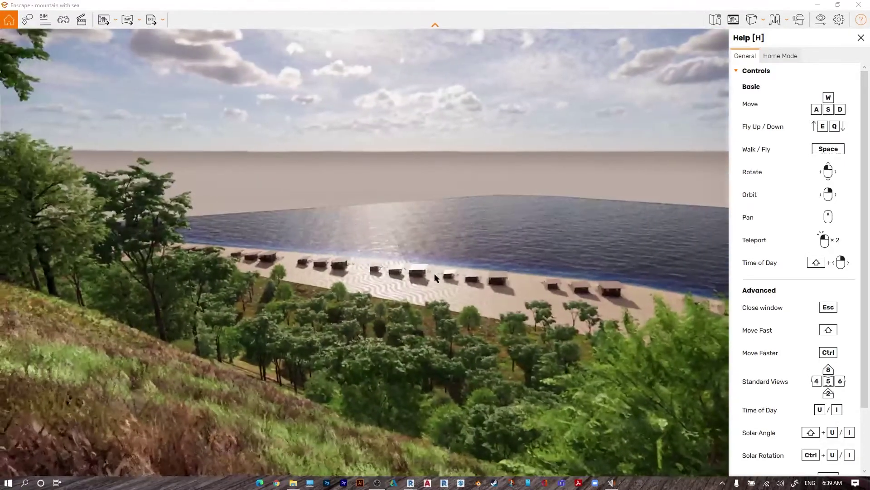
double_click(439, 276)
key(e)
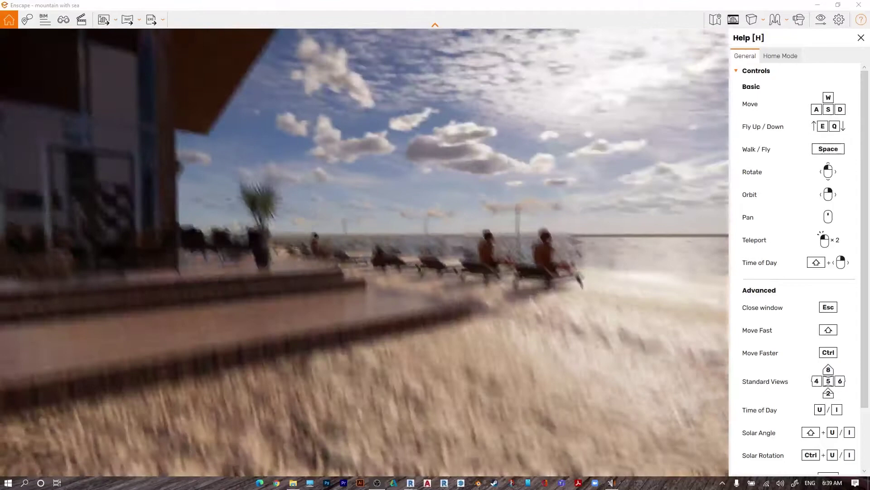
key(s)
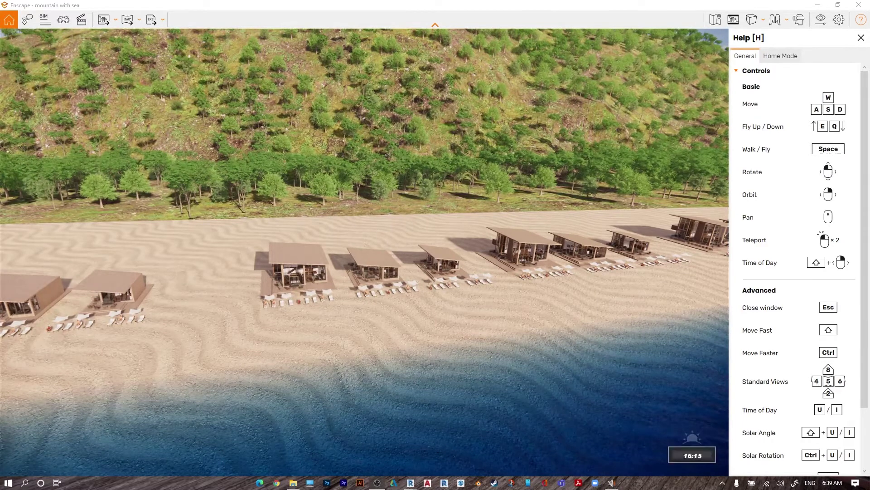
Advance the time of day into night and bring it back to the afternoon
key(i)
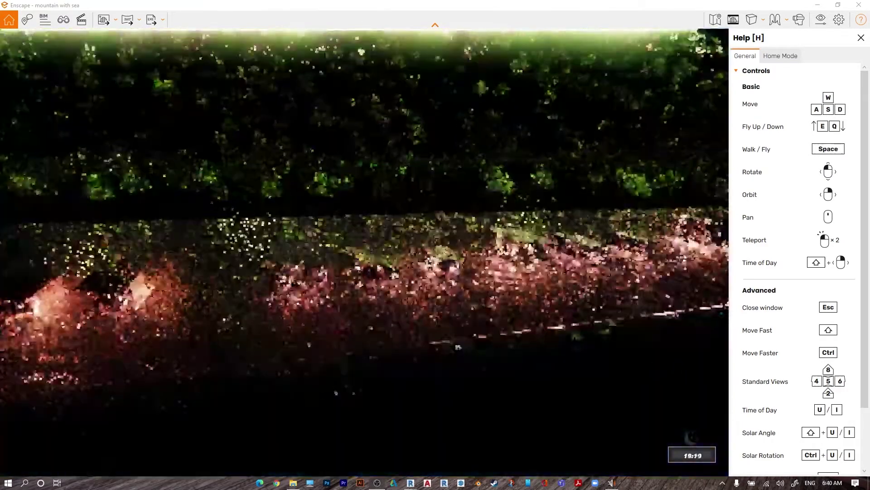
key(u)
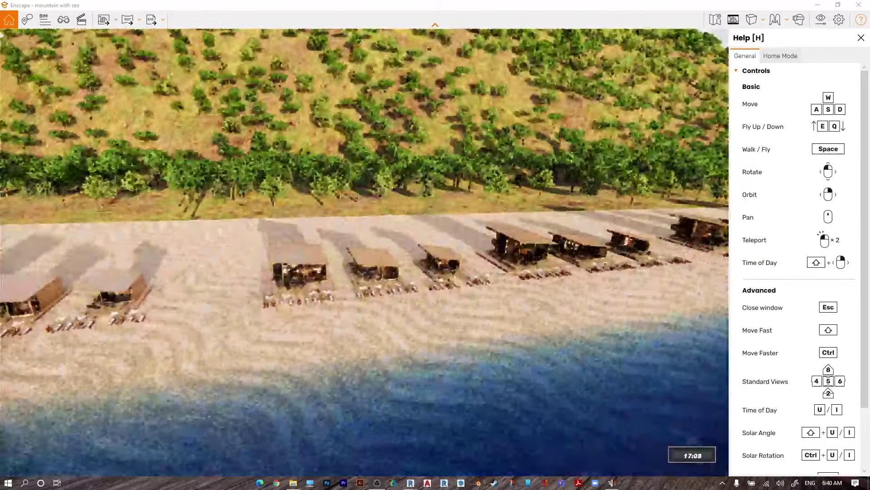
key(u)
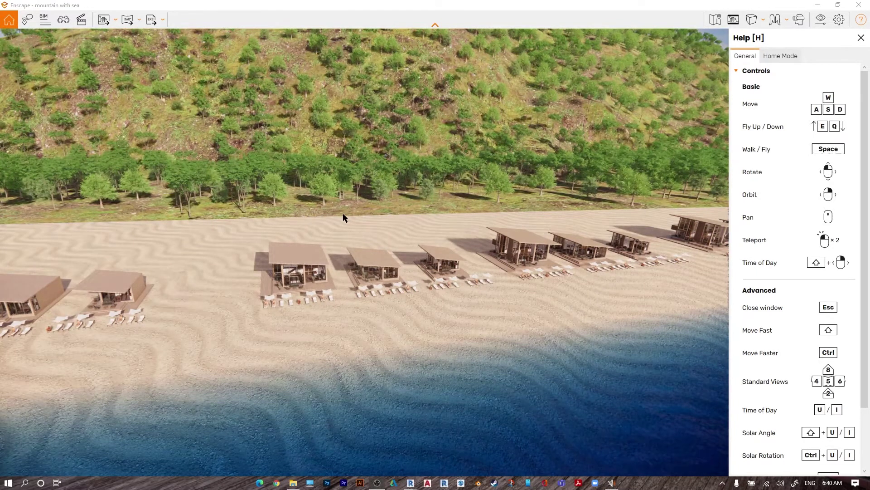
Adjust the solar angle in both directions to shift the shadows across the beach
key(shift+i)
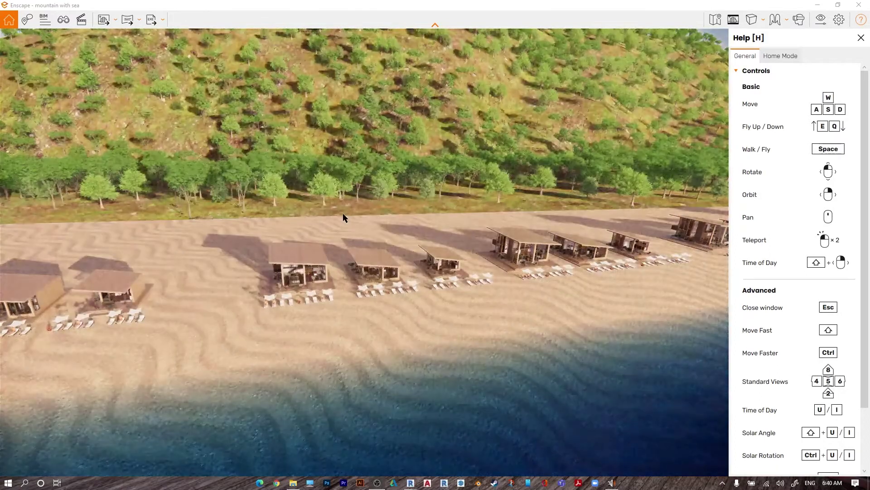
key(shift+u)
key(shift+u)
key(shift+u)
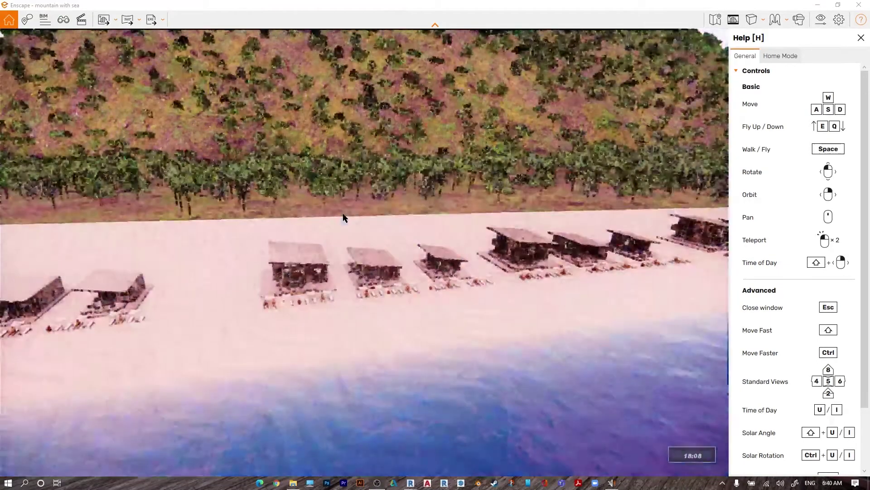
Move the time of day earlier from the evening to bring back daylight
key(u)
key(u)
key(u)
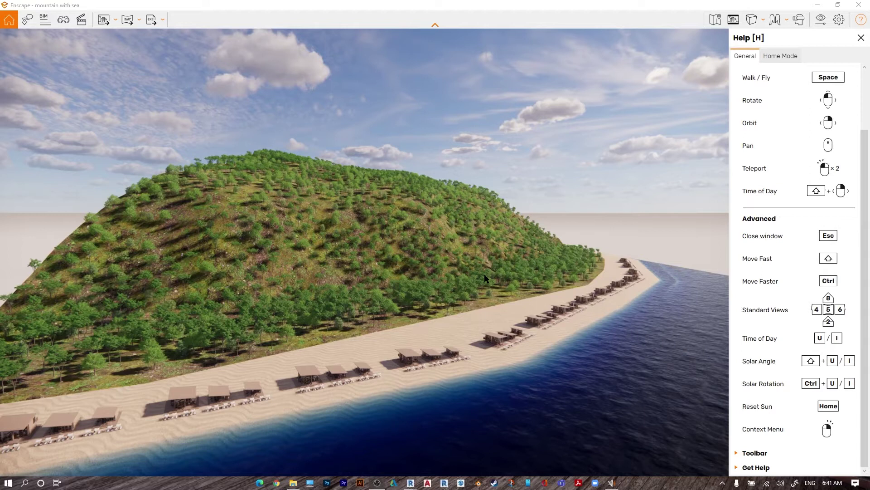
Switch the camera to standard view 2, facing the whole island from the sea
key(2)
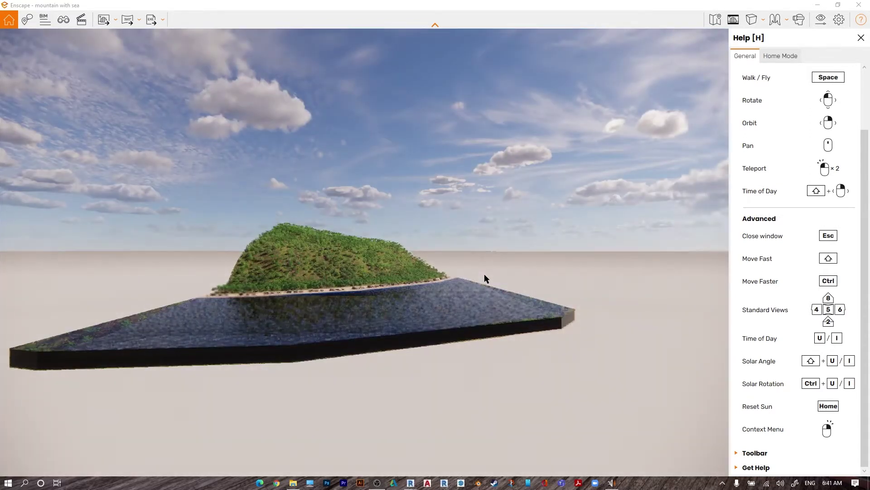
Cycle the camera through standard views 8, 6, 4 and 8, ending on standard view 2 facing the island from the sea
key(8)
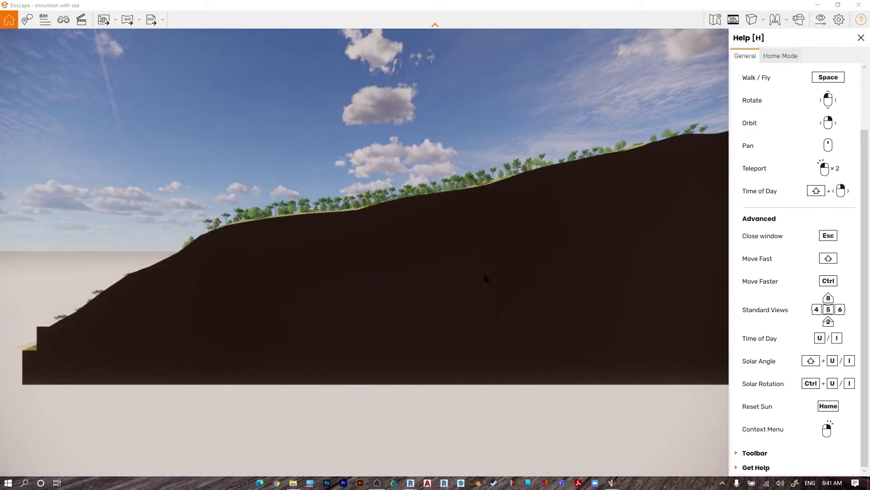
key(6)
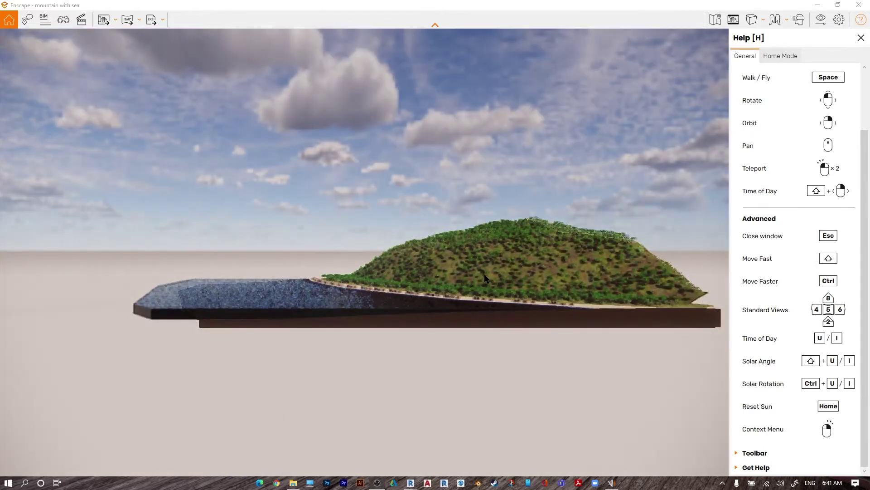
key(4)
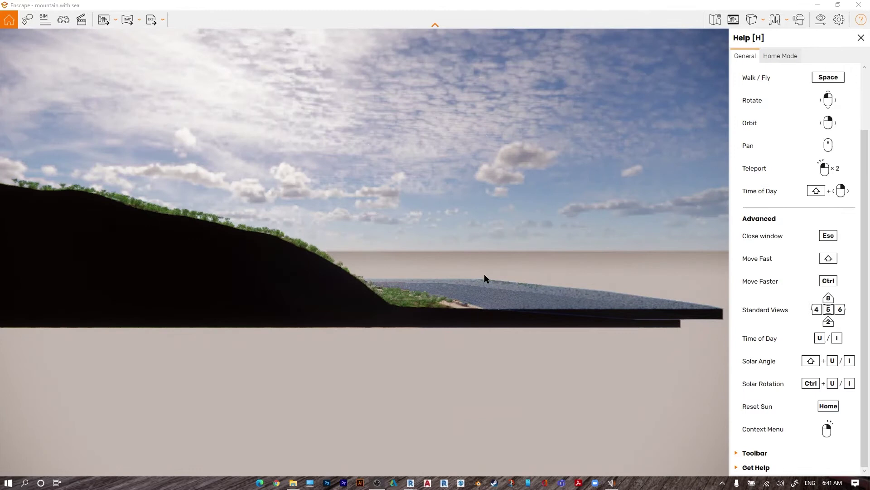
key(8)
key(2)
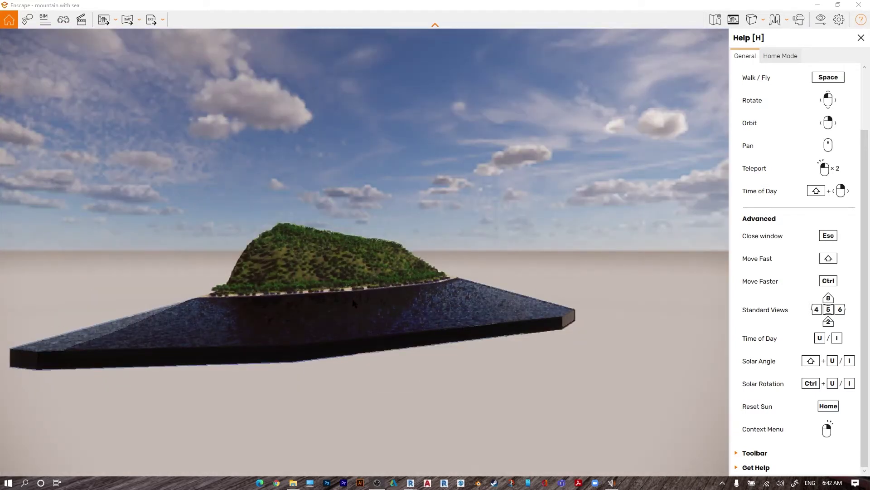
Fly the camera forward over the water toward the island, rotating it to keep the mountain and beach in view
key(w)
drag(352, 303, 313, 330)
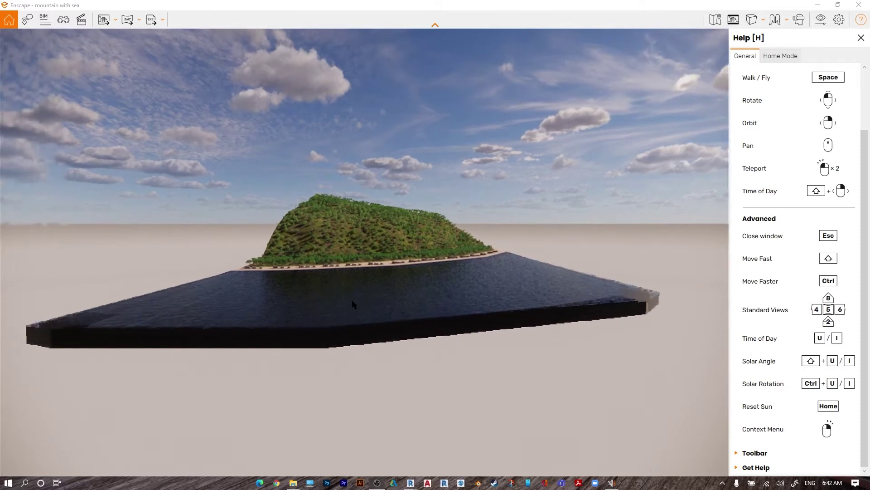
key(w)
drag(352, 301, 343, 288)
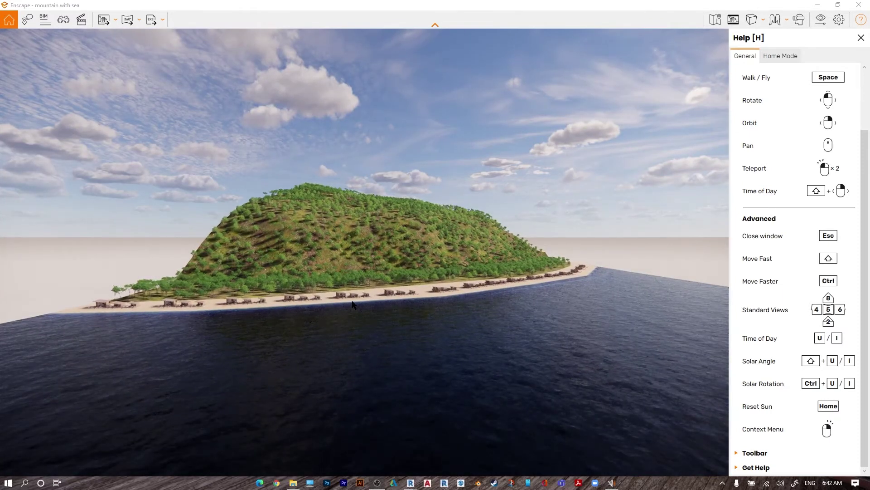
Shift the time of day to a dark night over the island, and move it back to low-sun daylight
key(i)
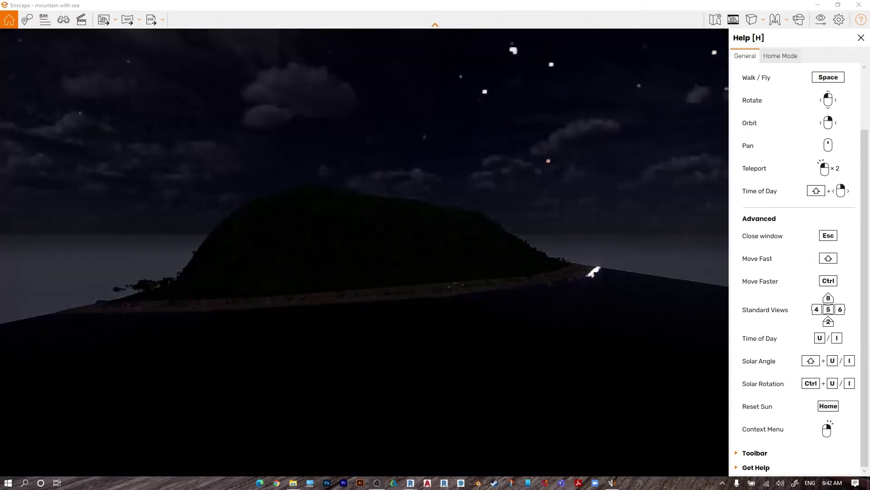
key(u)
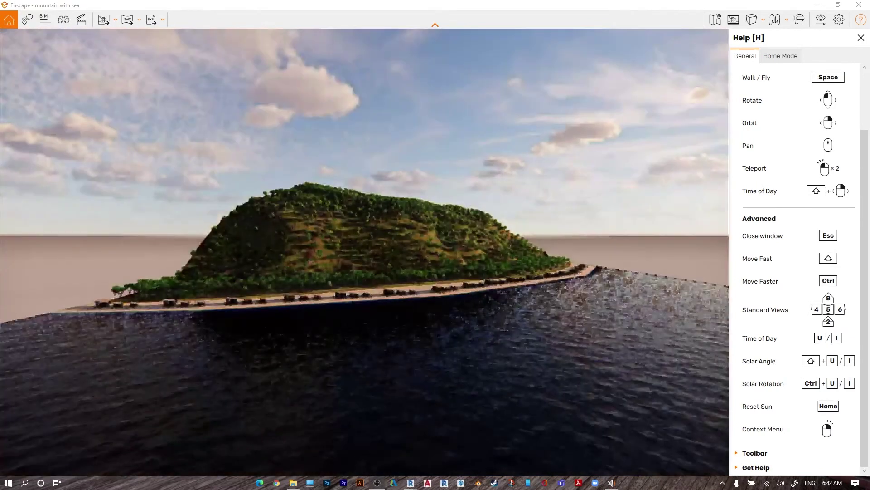